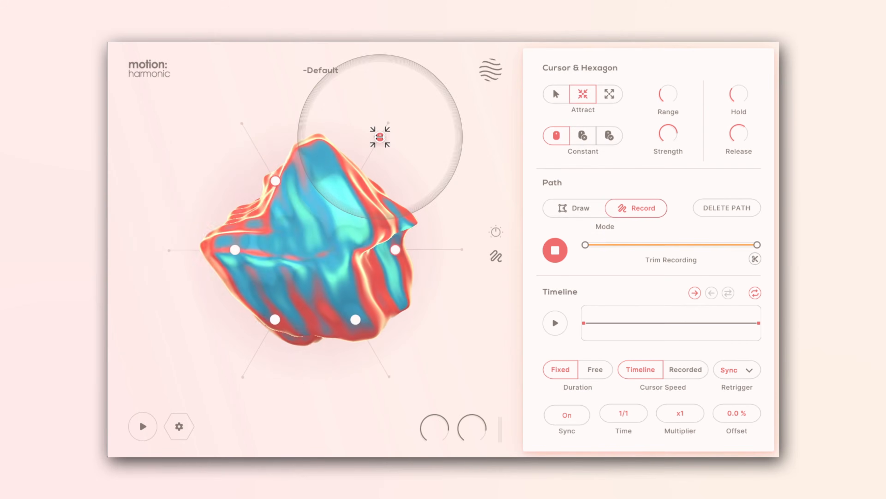
Record a freehand cursor path in the field and move the circular drawn path over the hexagon's centre.
mouse_move(380, 136)
left_mouse_down()
mouse_move(283, 134)
mouse_move(194, 207)
mouse_move(289, 368)
mouse_move(432, 251)
mouse_move(390, 134)
left_mouse_up()
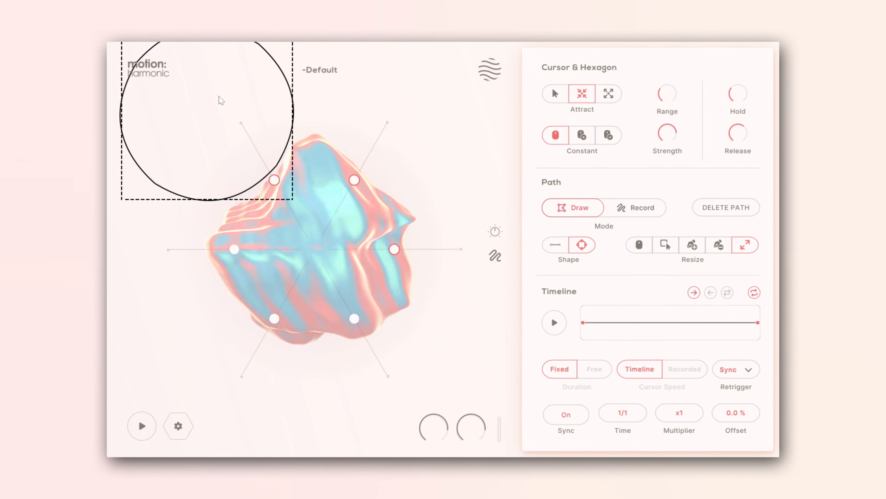
left_click_drag(217, 99, 320, 217)
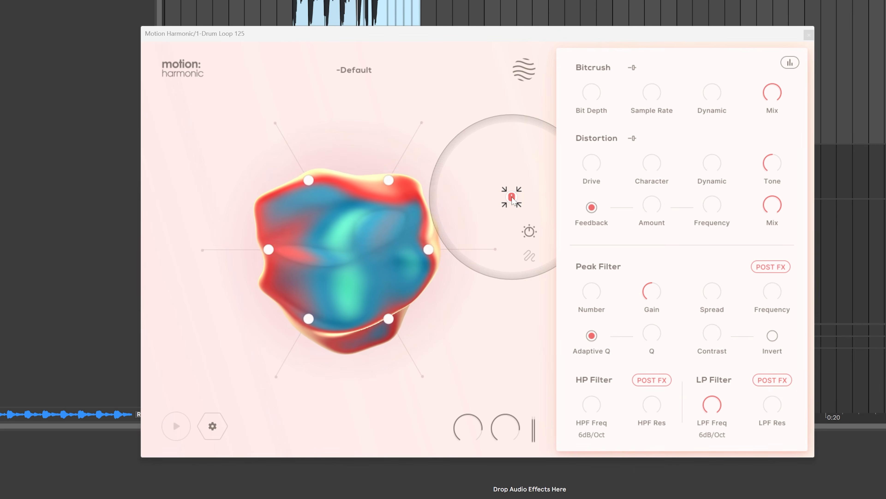
Assign the high-pass filter frequency to the hexagon centre's envelope and audition it by moving the cursor across the nodes.
key("space")
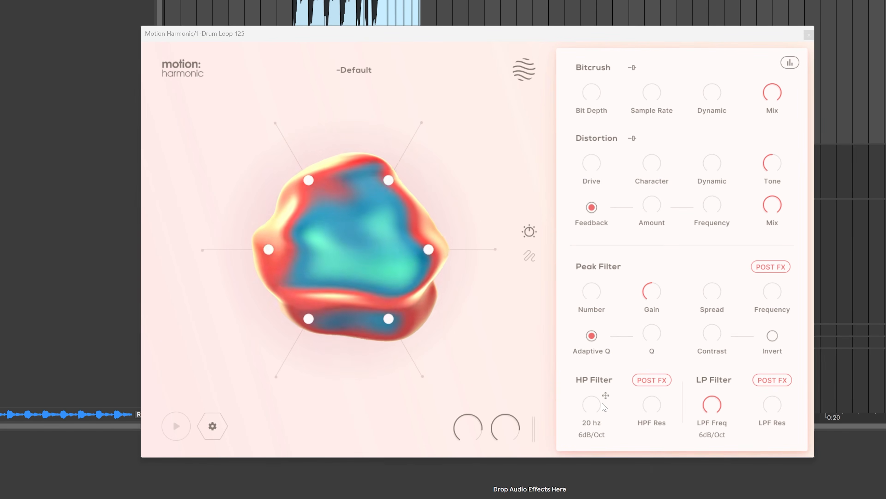
left_click_drag(608, 400, 374, 276)
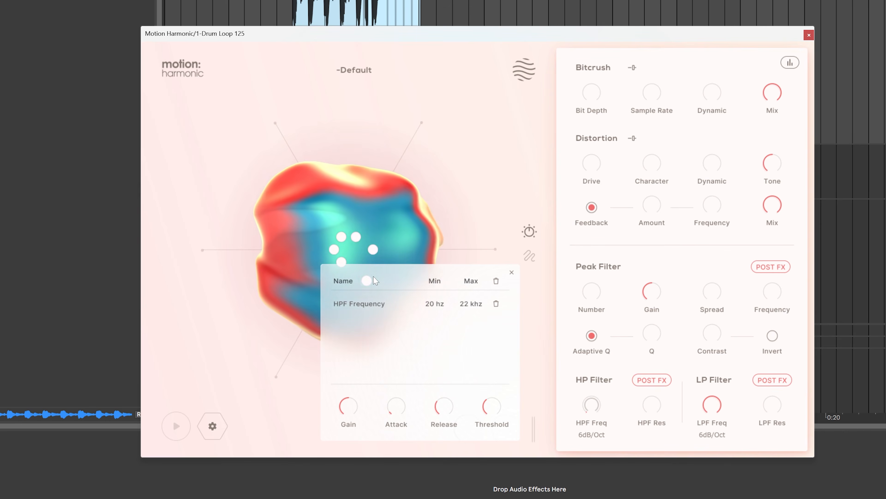
left_click_drag(374, 279, 388, 246)
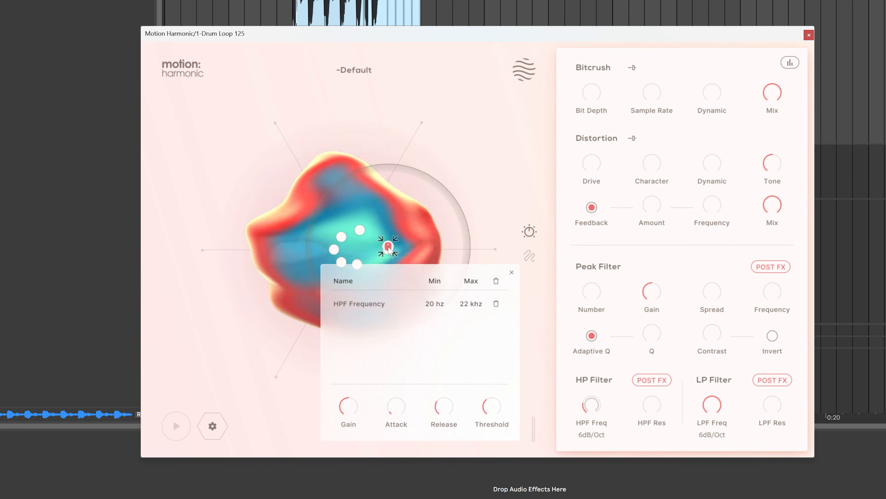
mouse_move(589, 402)
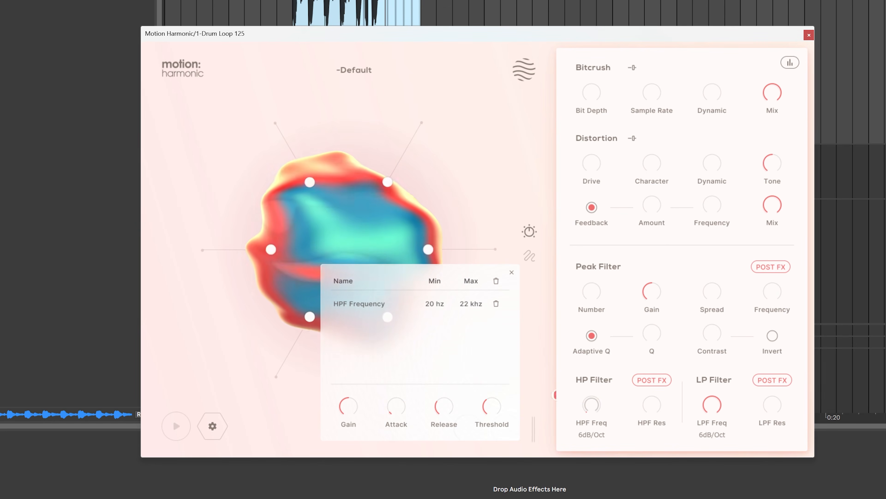
Adjust the centre envelope's threshold while auditioning the loop, trying -20.5 dB and -15.0 dB before lowering it again.
mouse_move(358, 414)
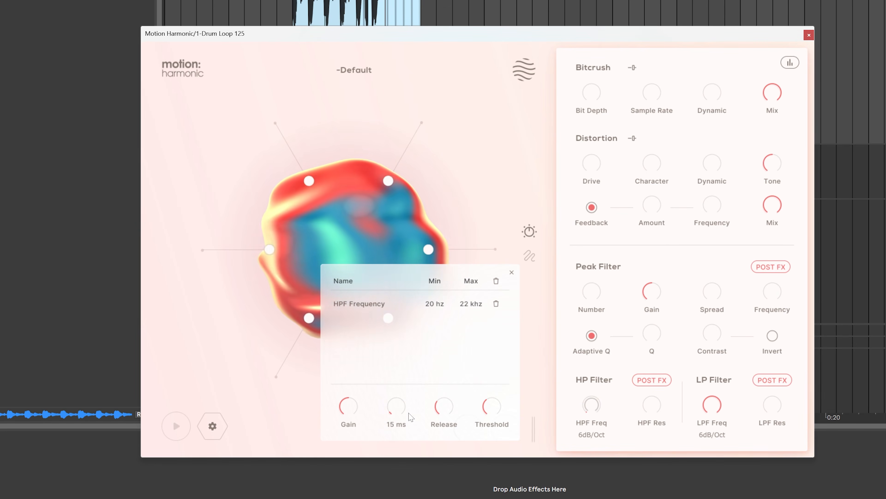
left_click_drag(490, 412, 497, 362)
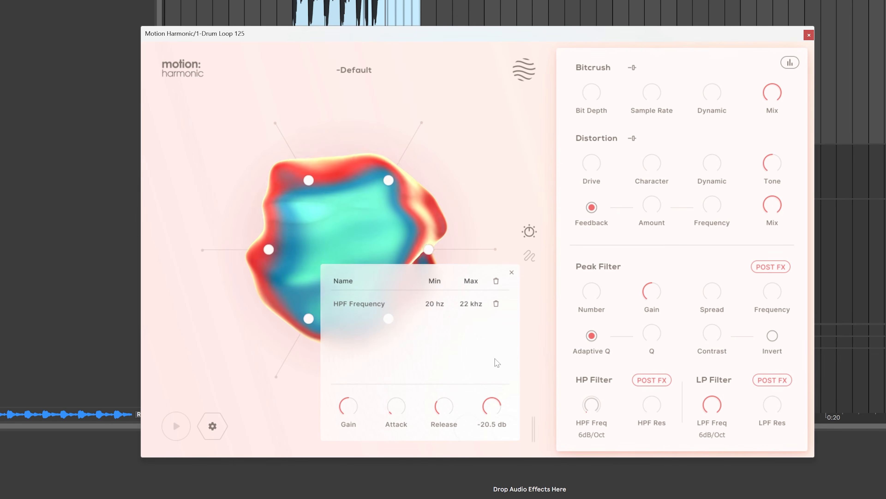
left_click_drag(487, 412, 485, 398)
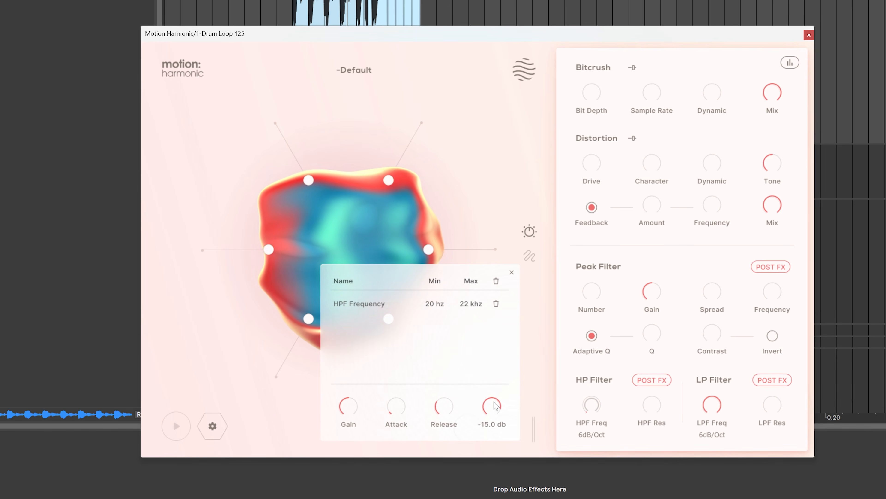
mouse_move(497, 409)
left_mouse_down()
mouse_move(495, 423)
mouse_move(491, 410)
mouse_move(488, 421)
mouse_move(483, 414)
left_mouse_up()
key("space")
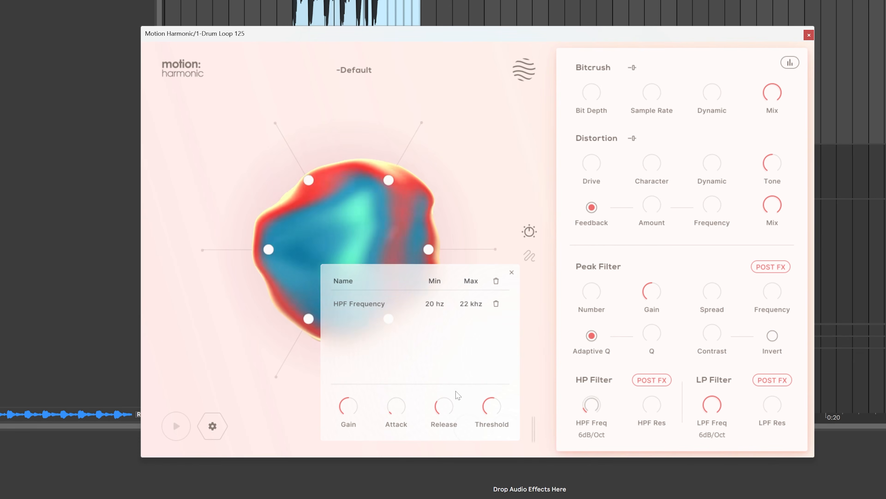
Lengthen the centre envelope's attack, shorten its release, and fine-tune its threshold.
mouse_move(456, 409)
mouse_move(405, 409)
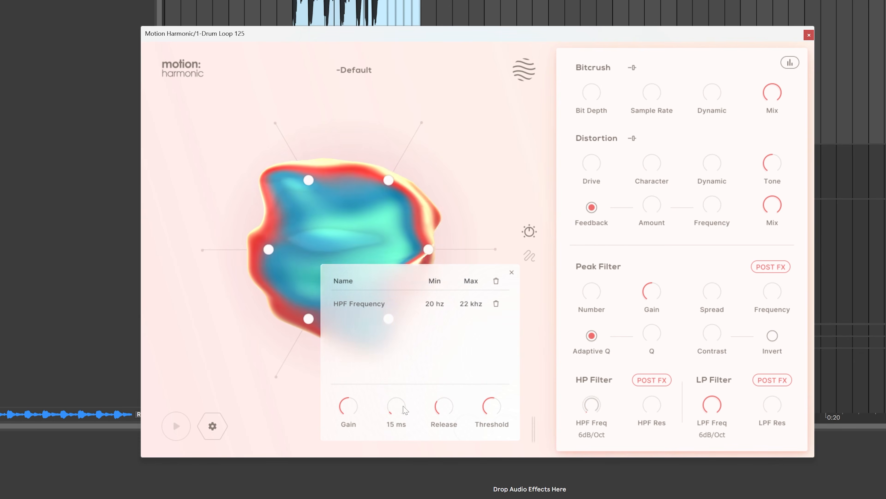
left_click_drag(404, 413, 407, 400)
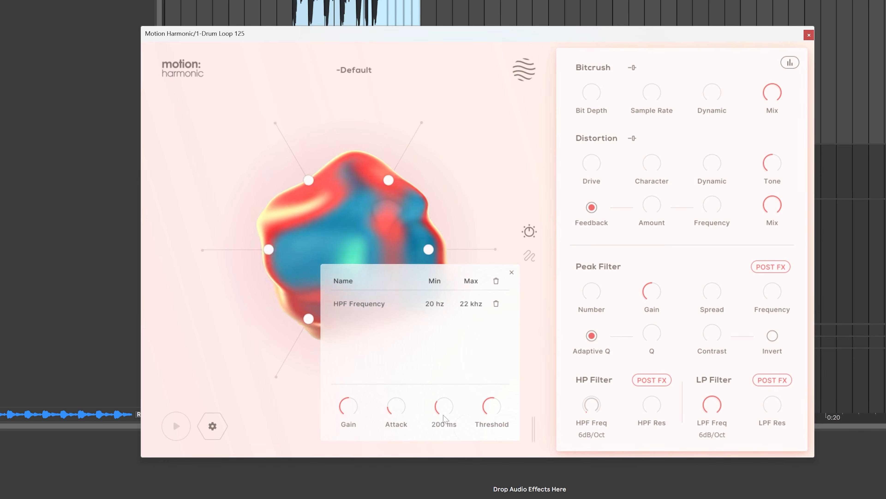
left_click_drag(441, 413, 439, 426)
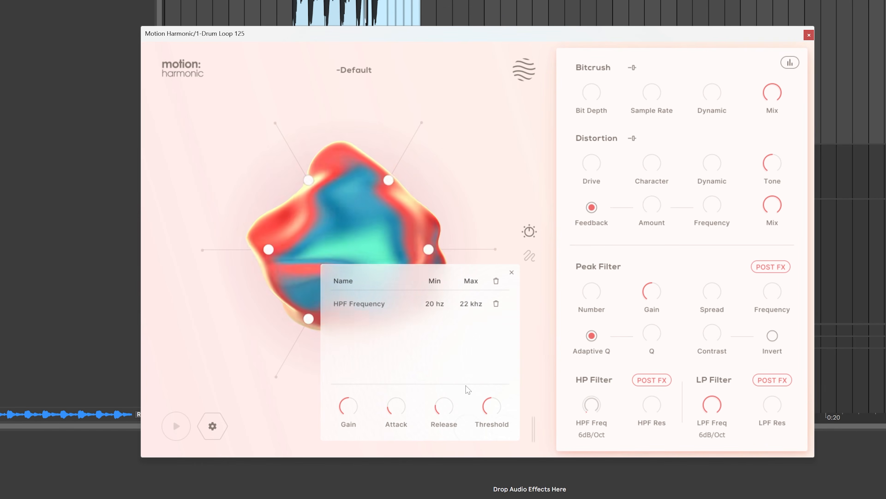
left_click_drag(490, 407, 485, 411)
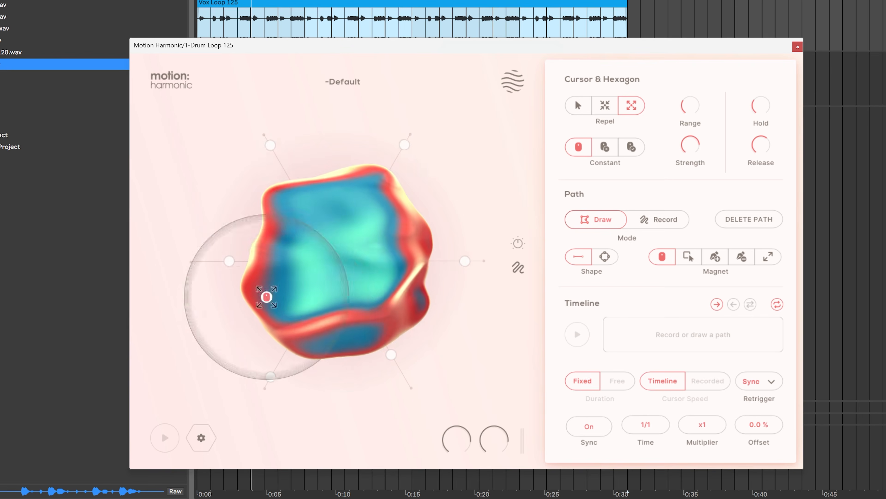
With the cursor in Repel mode, try the Click Off and Click On behaviours by moving the cursor over the nodes.
left_click(624, 114)
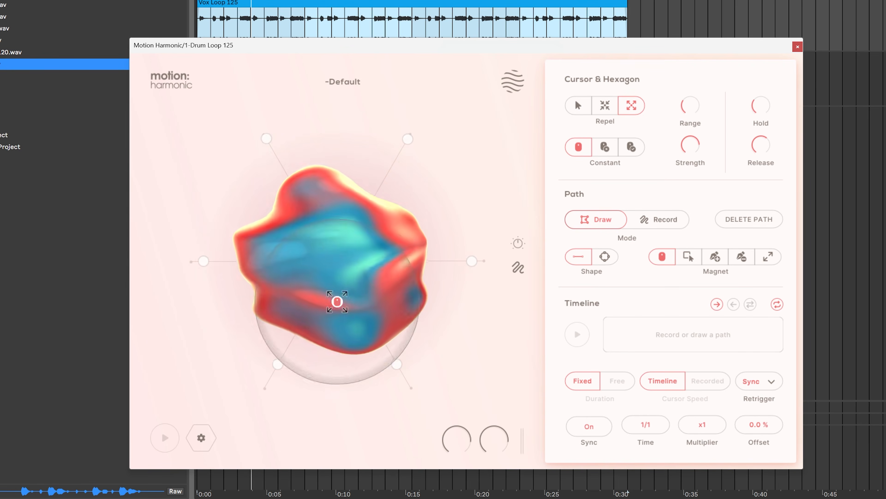
left_click(606, 154)
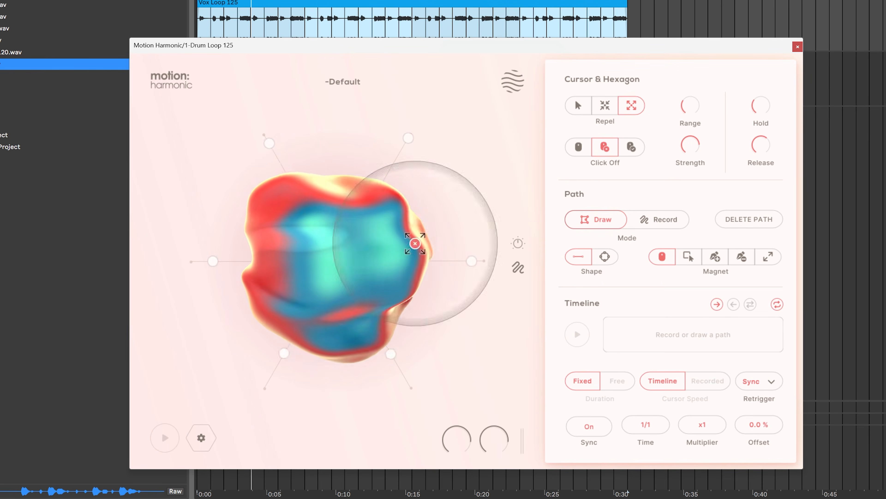
left_click(631, 148)
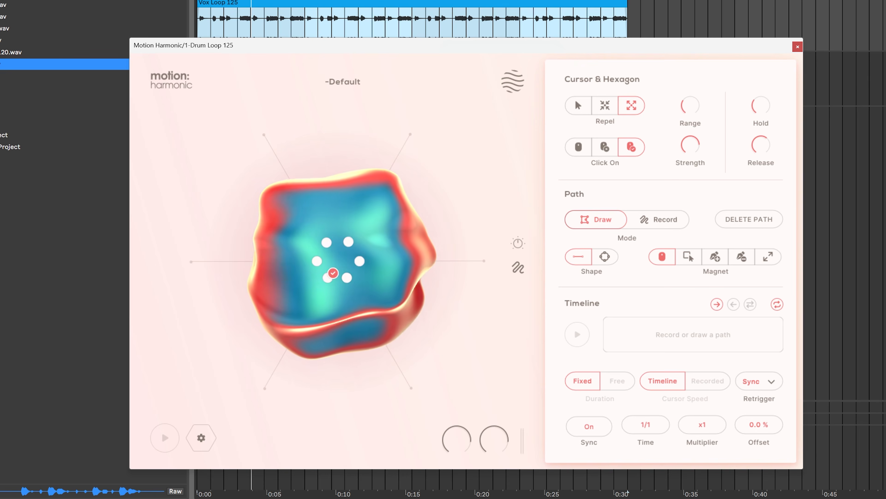
mouse_move(336, 260)
left_mouse_down()
mouse_move(257, 234)
mouse_move(311, 277)
mouse_move(296, 198)
mouse_move(392, 241)
mouse_move(323, 257)
mouse_move(333, 265)
left_mouse_up()
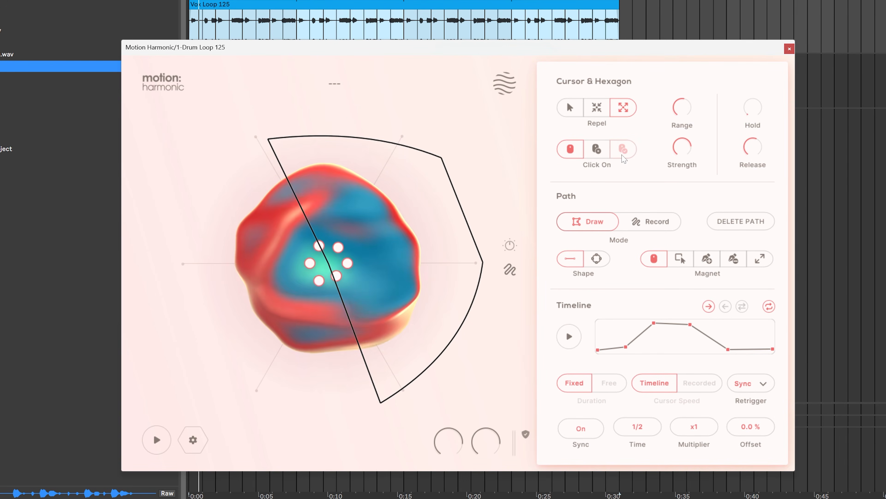
Set the cursor to Click On and bend the path's straight right-hand segment slightly outward with the Select tool.
left_click(623, 153)
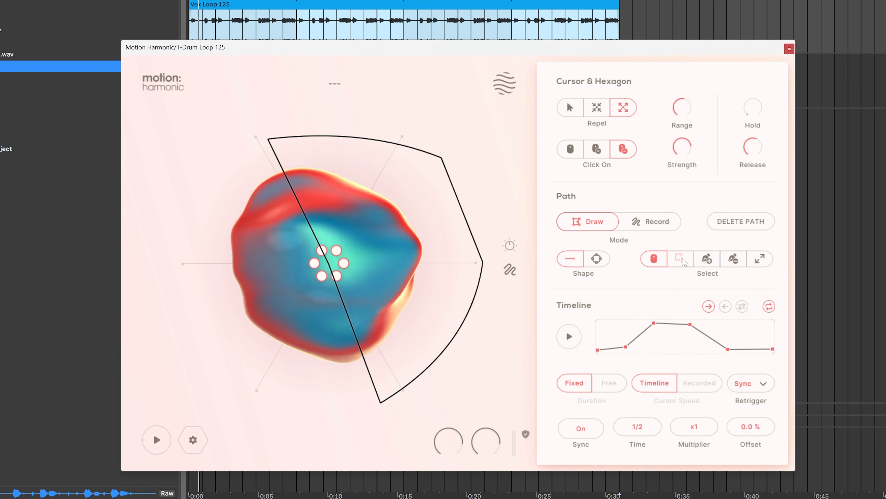
left_click(683, 261)
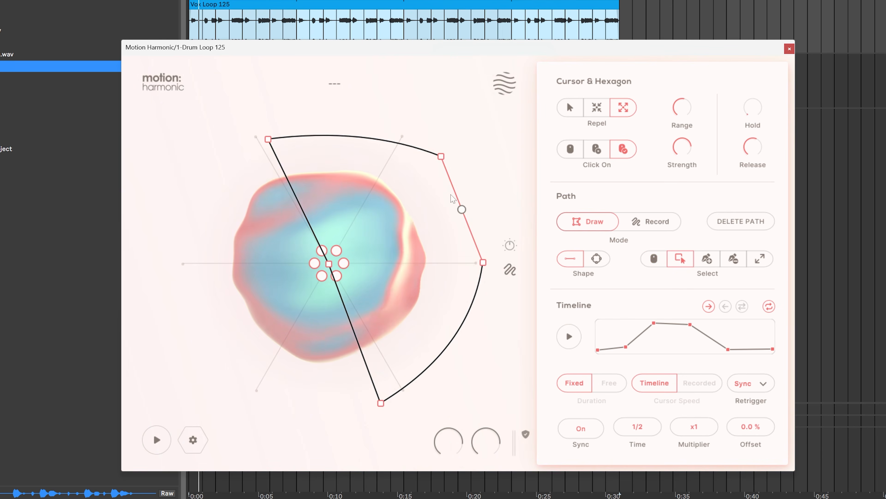
mouse_move(462, 210)
left_mouse_down()
mouse_move(476, 199)
mouse_move(467, 206)
left_mouse_up()
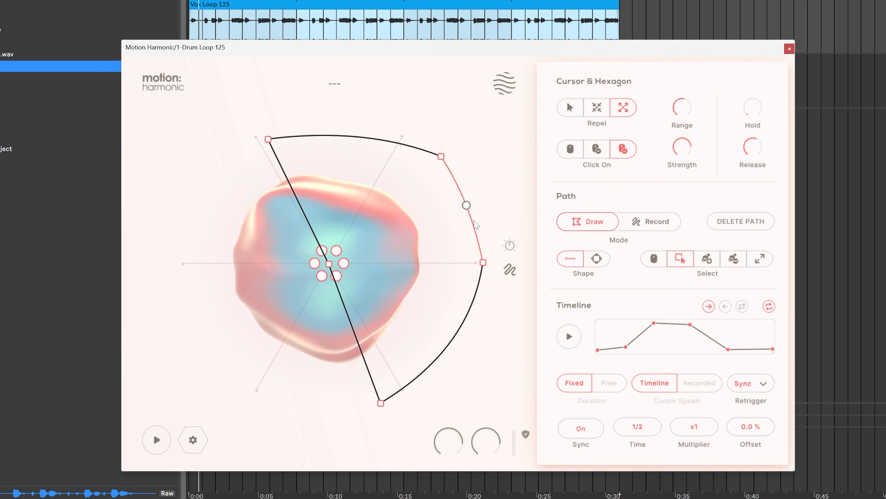
right_click(476, 225)
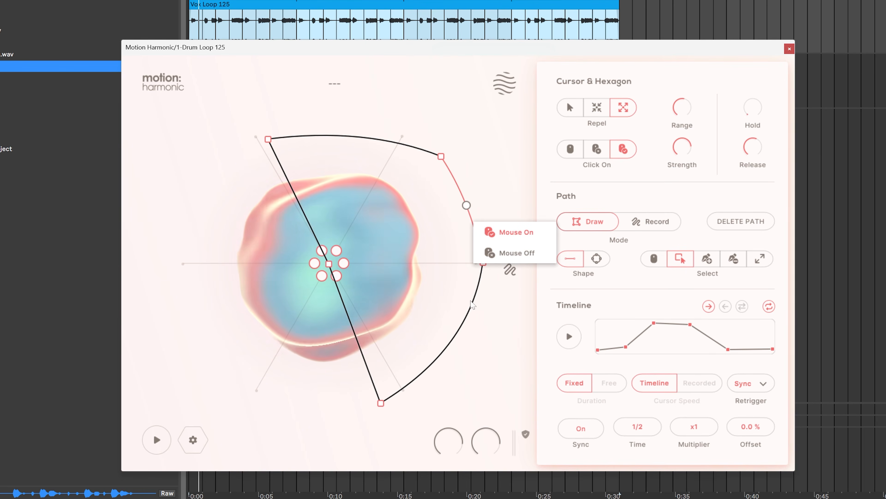
left_click(497, 360)
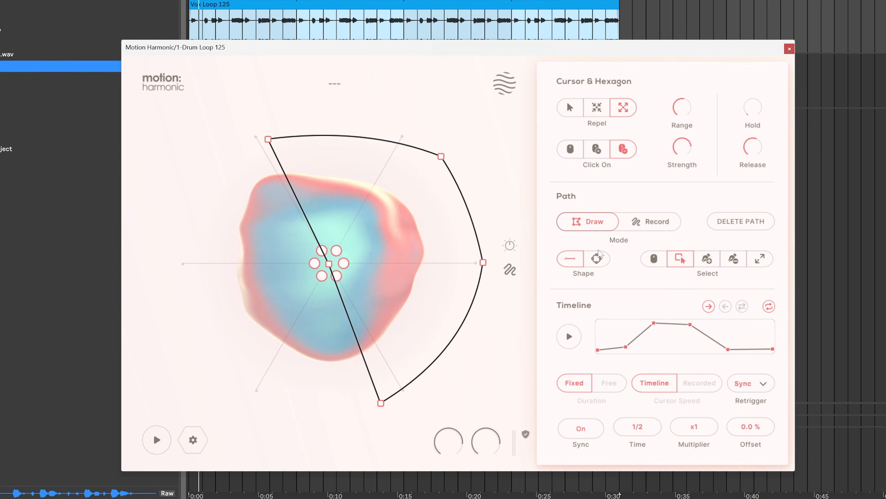
Play the path with its lower-right arc and lower inner segment set to Mouse Off, and switch the cursor to Click Off.
left_click(573, 341)
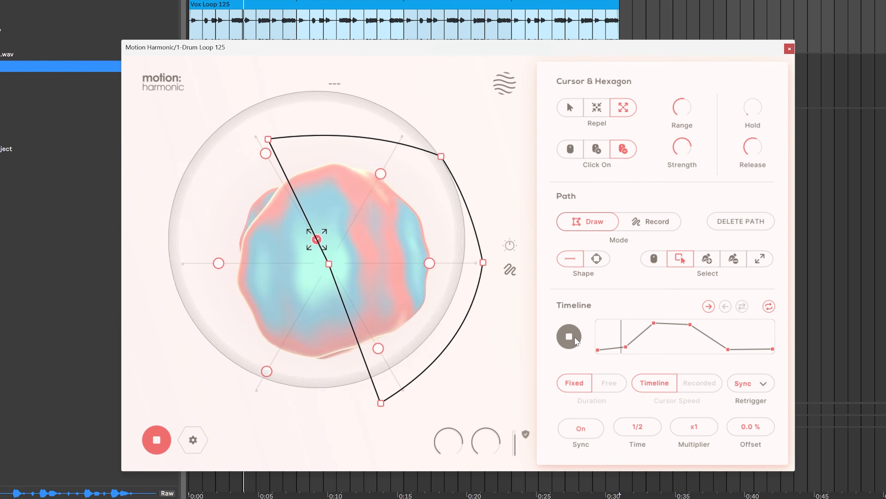
right_click(479, 283)
left_click(510, 301)
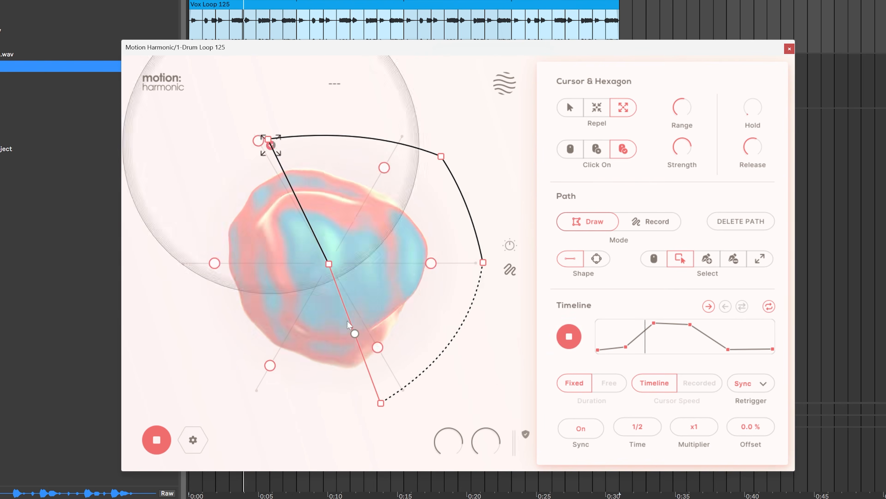
right_click(344, 300)
left_click(386, 307)
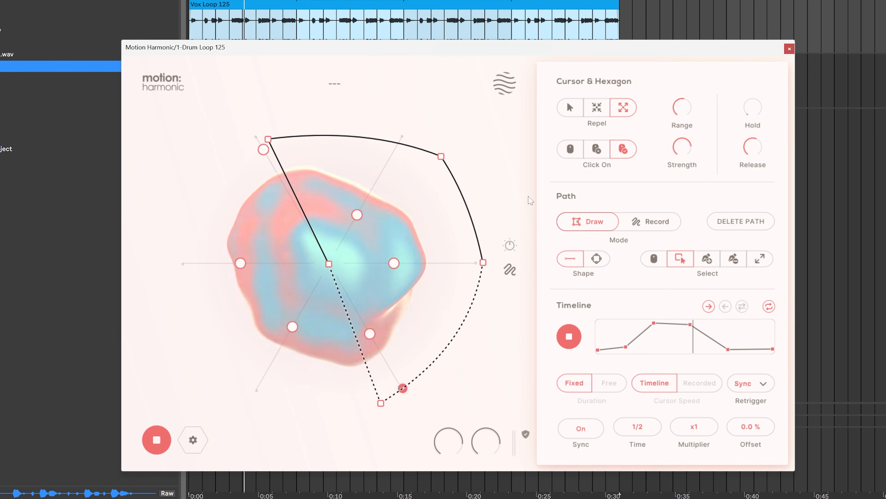
left_click(597, 148)
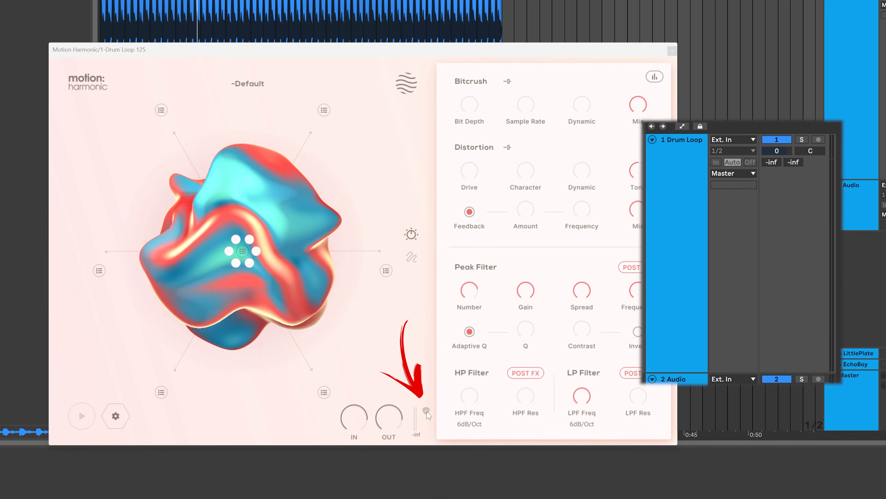
Enable the output protection beside the level meter and play the drum loop.
left_click(427, 411)
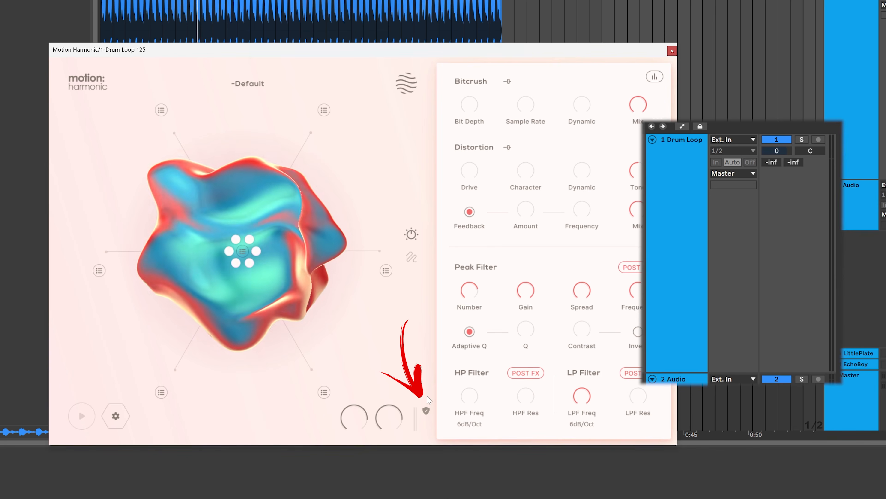
key("space")
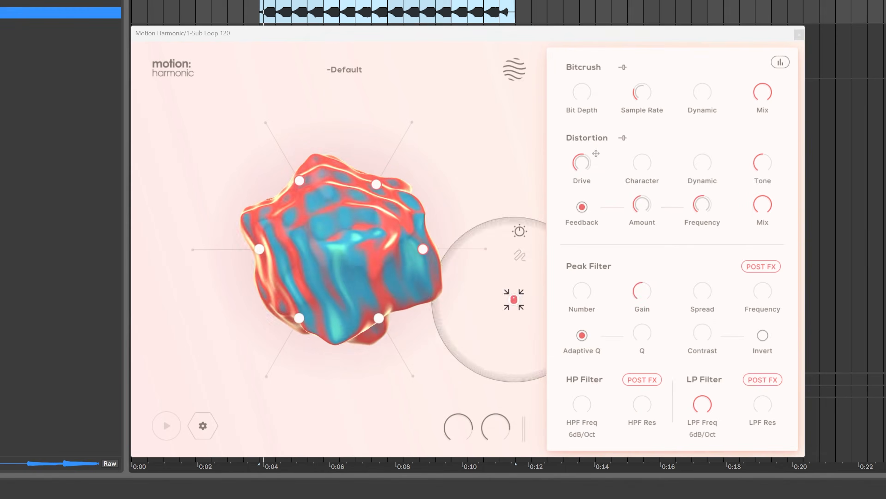
Record a freehand looping cursor path around the hexagon using the path's Record mode.
left_click(520, 256)
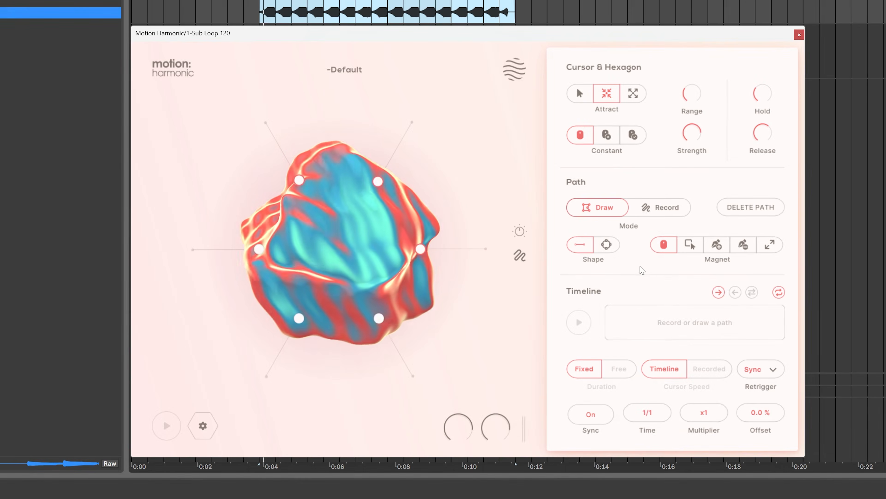
left_click(661, 209)
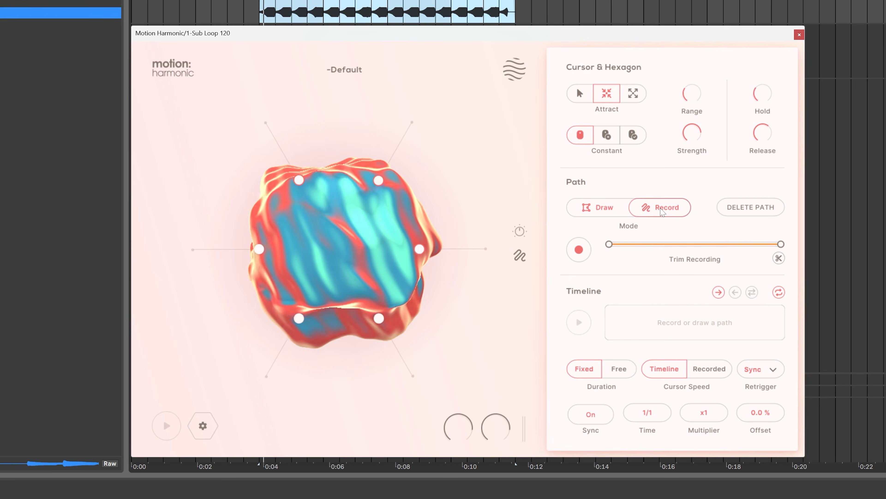
left_click(578, 256)
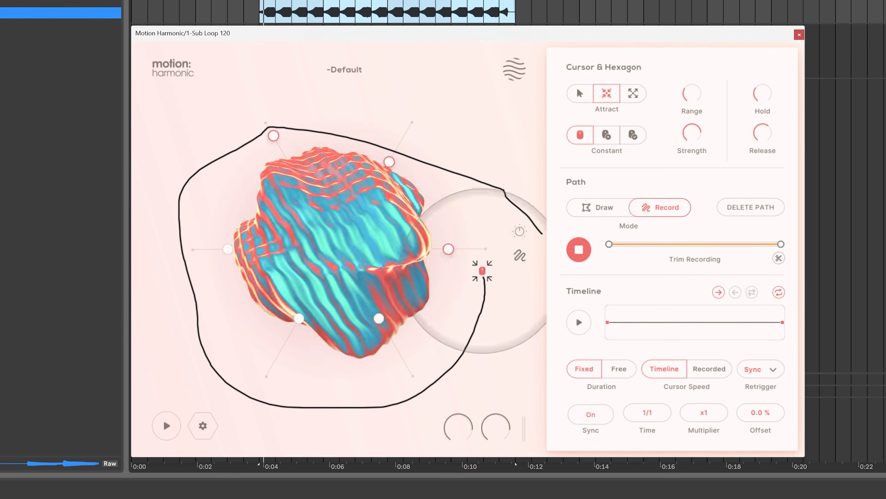
left_click(579, 249)
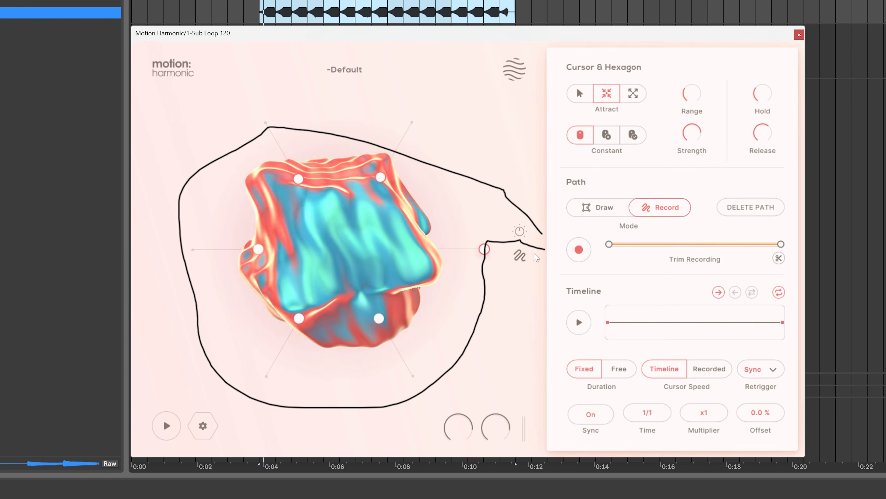
Trim the start and end of the recorded path and cut off the excess.
left_click_drag(609, 245, 644, 244)
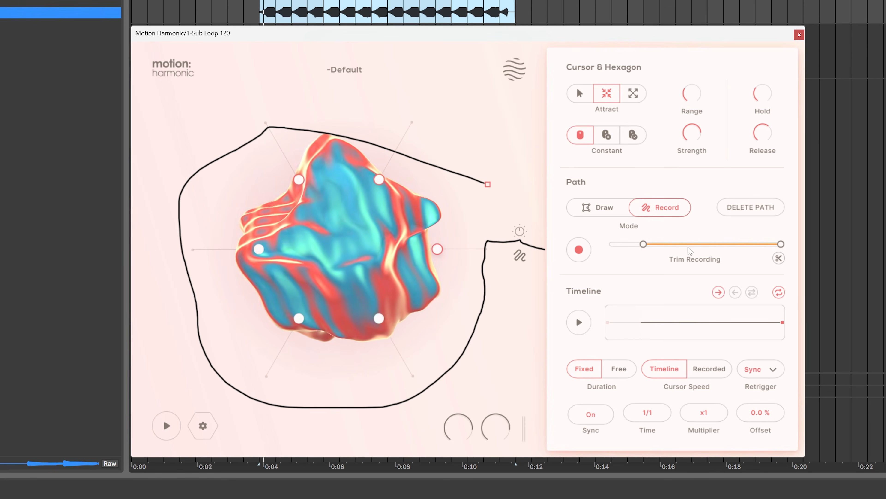
left_click_drag(781, 244, 733, 245)
left_click(779, 259)
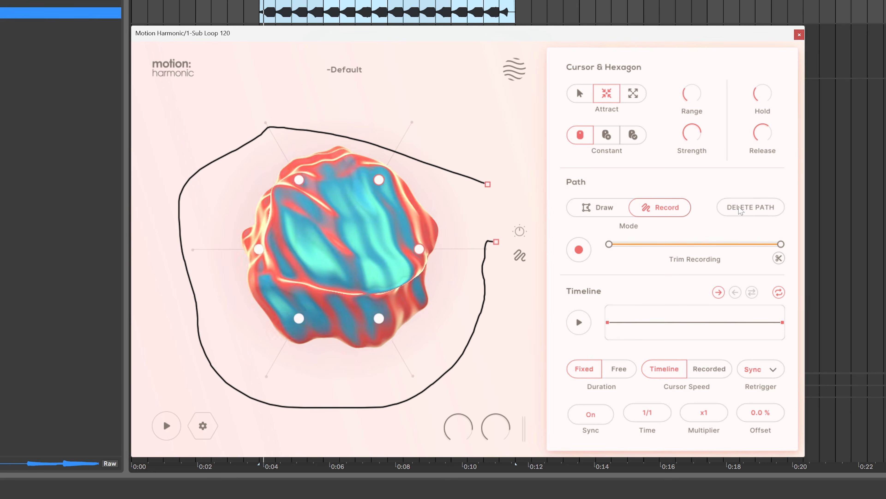
Delete the recorded cursor path and move the Attract cursor by hand near the hexagon's upper-right node.
left_click(742, 207)
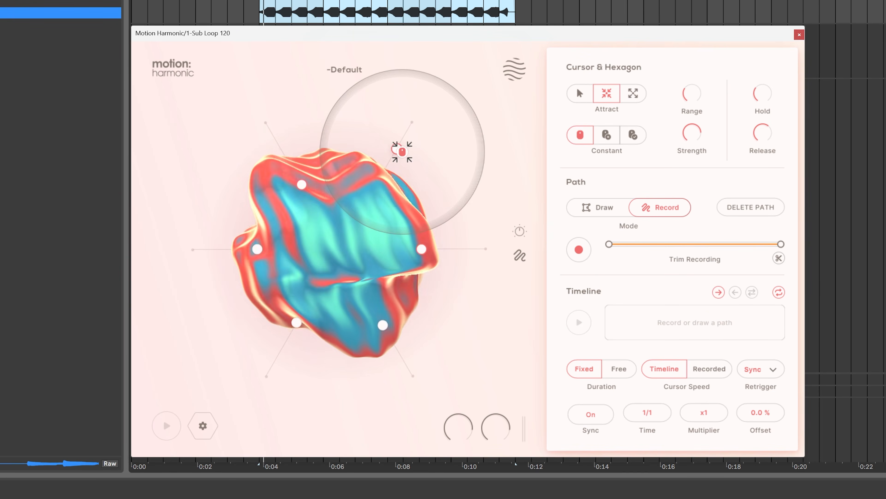
mouse_move(404, 136)
left_mouse_down()
mouse_move(283, 138)
mouse_move(234, 281)
mouse_move(376, 372)
mouse_move(440, 151)
mouse_move(406, 137)
left_mouse_up()
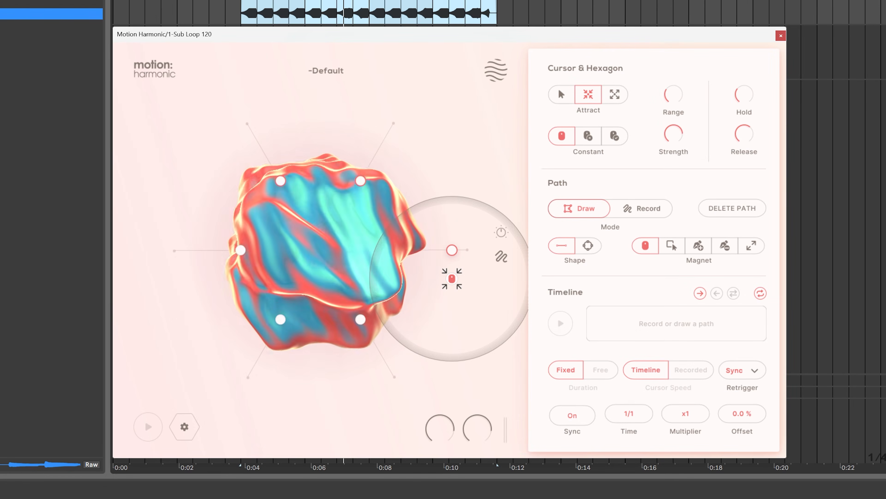
Draw a circular cursor path beside the hexagon's upper-left node using the circle shape in Draw mode.
left_click(588, 246)
left_click(698, 245)
left_click_drag(198, 132, 271, 179)
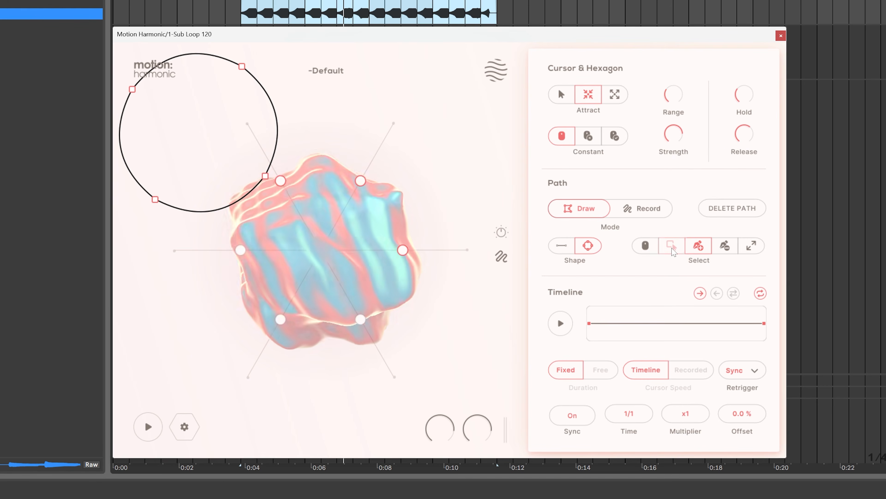
Open the circular path by moving one end point beyond the upper-right node and the other inside the hexagon near its left node.
left_click(672, 248)
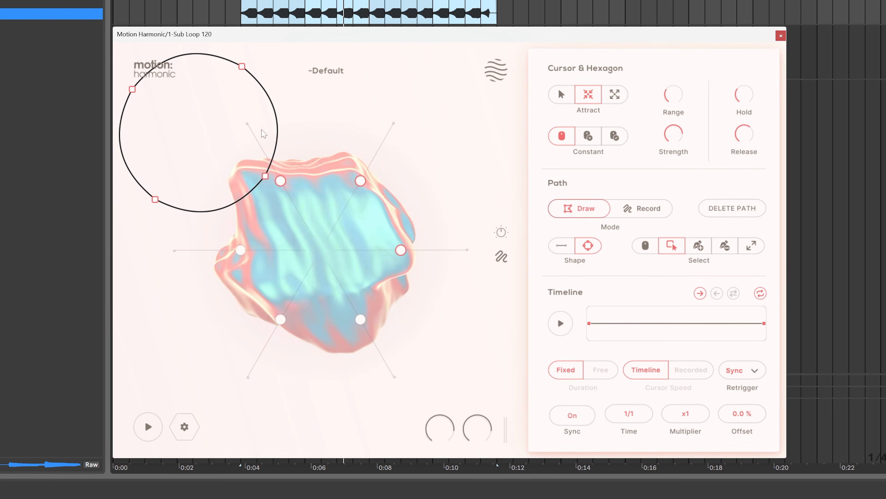
left_click_drag(267, 177, 407, 171)
left_click_drag(355, 115, 287, 247)
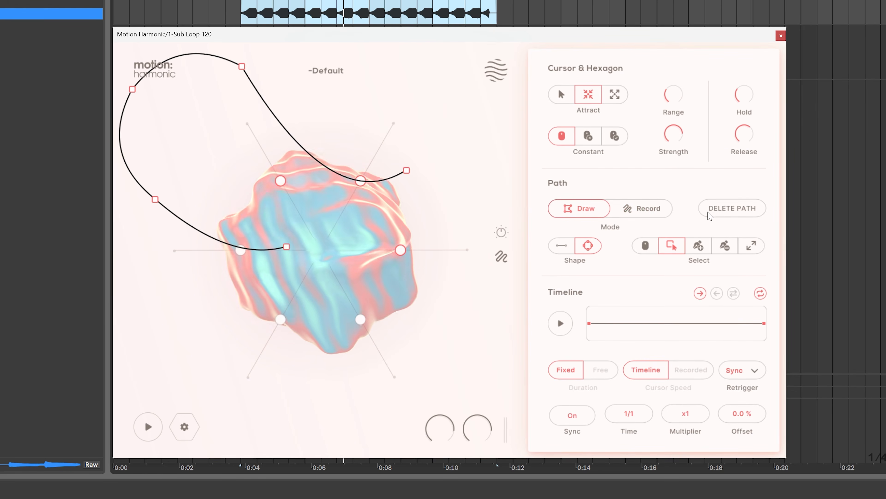
Delete the reshaped path and draw a new circular path above the hexagon's upper-left node.
left_click(714, 213)
left_click(698, 245)
left_click_drag(214, 114, 283, 169)
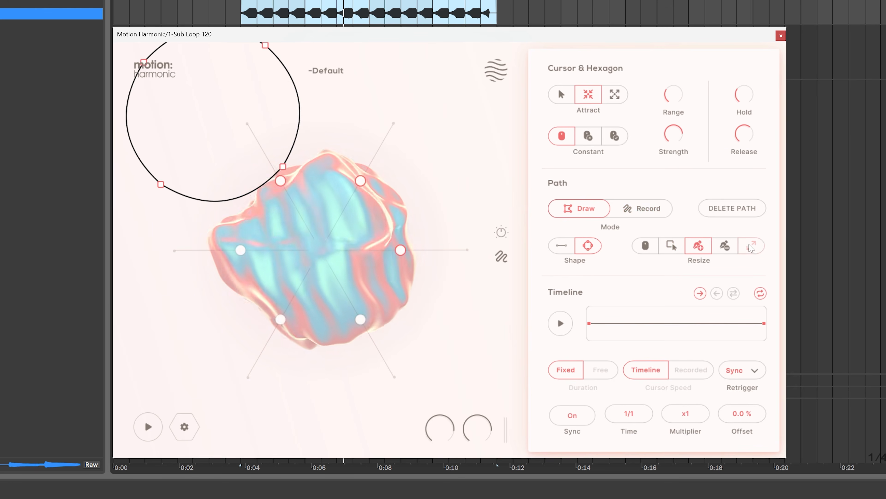
Move the whole circular path over the hexagon with the Resize tool and slightly adjust its size.
left_click(751, 248)
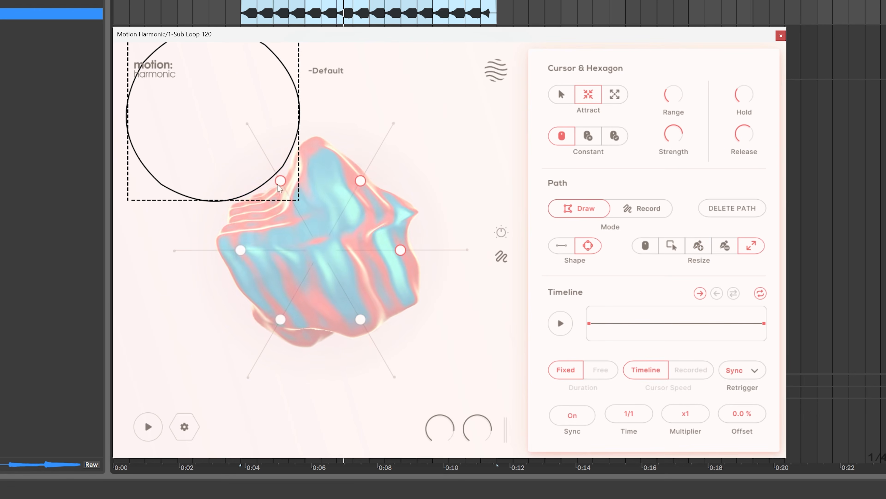
left_click_drag(233, 109, 232, 112)
left_click_drag(288, 171, 319, 205)
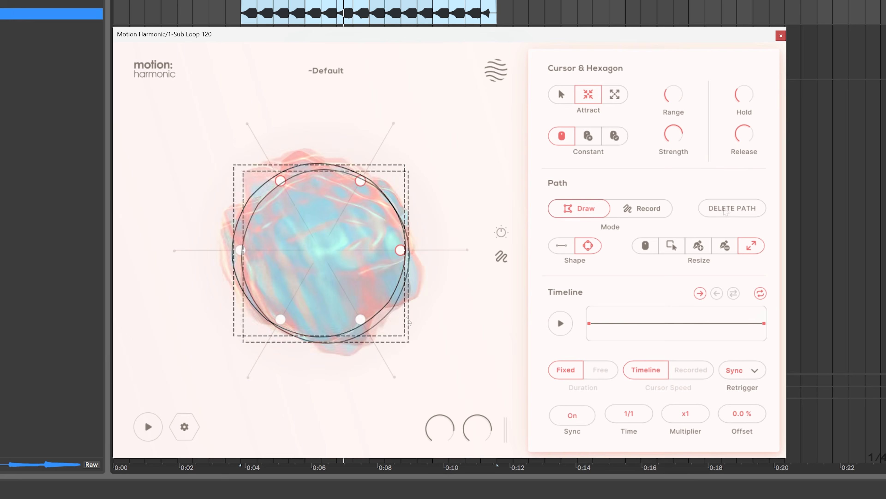
Delete the circle and draw a six-segment straight-line zigzag path that crosses the hexagon and extends beyond its lower-left side.
left_click(726, 210)
left_click(698, 246)
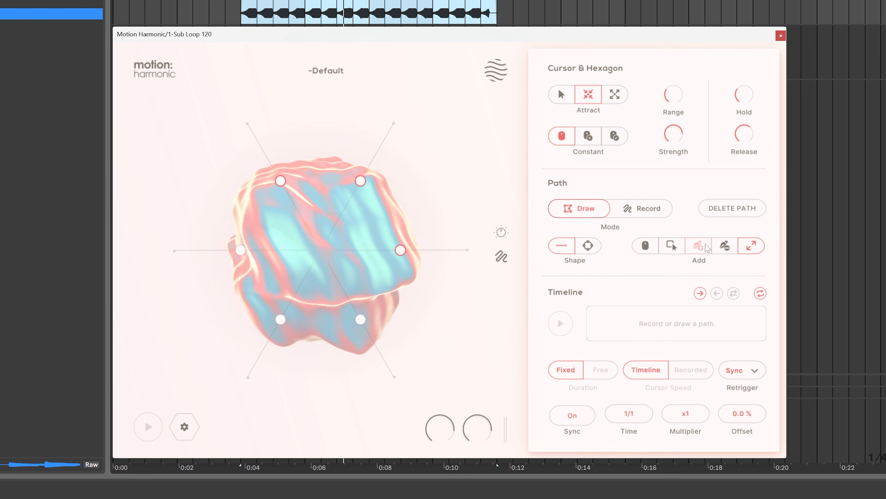
left_click(243, 168)
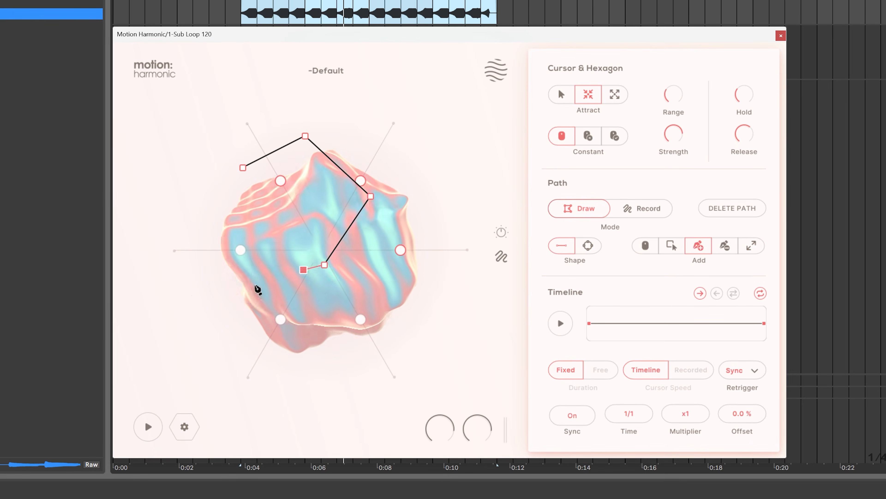
left_click(171, 301)
left_click(261, 377)
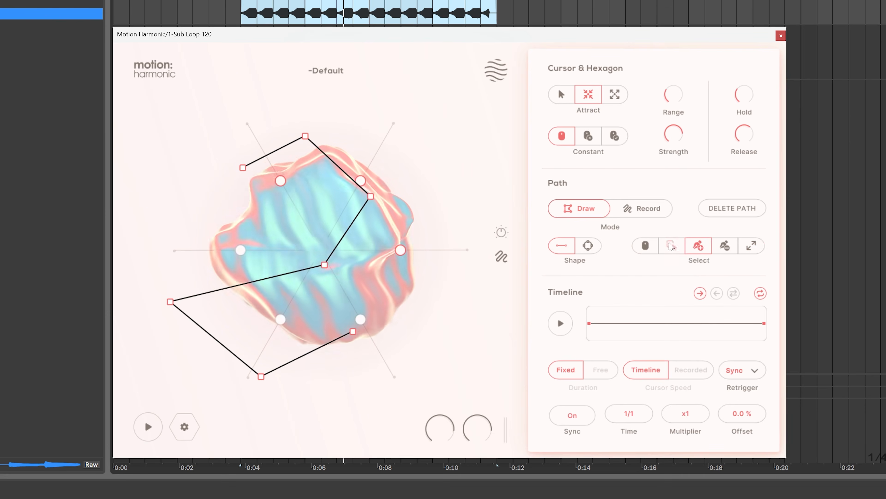
Widen the zigzag path with the Resize tool and shift it up and to the right over the hexagon.
left_click(750, 248)
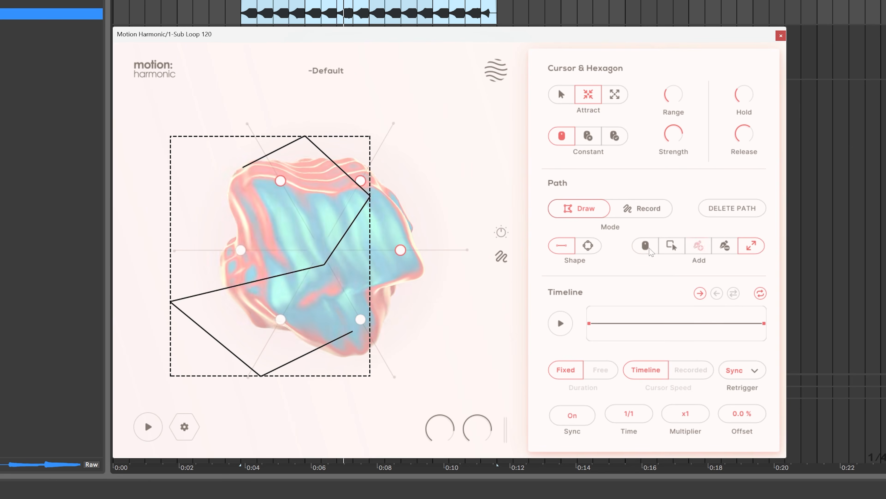
mouse_move(301, 199)
left_mouse_down()
mouse_move(403, 166)
mouse_move(295, 126)
mouse_move(334, 252)
mouse_move(430, 214)
left_mouse_up()
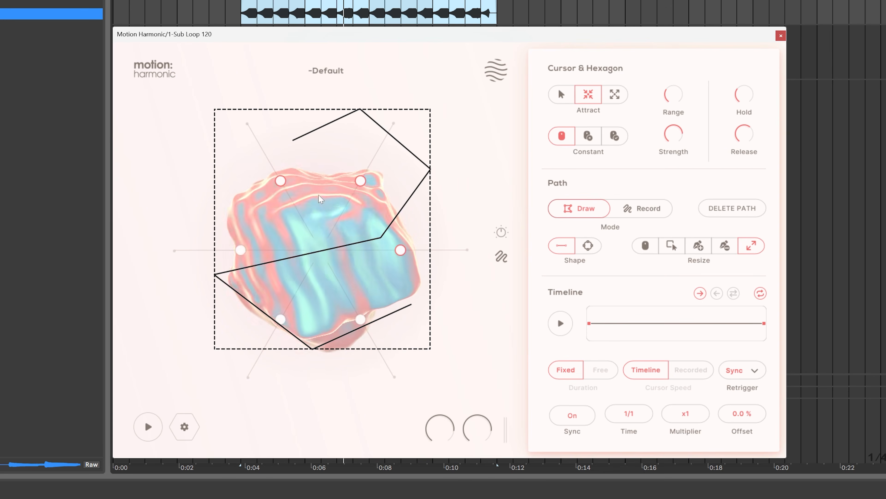